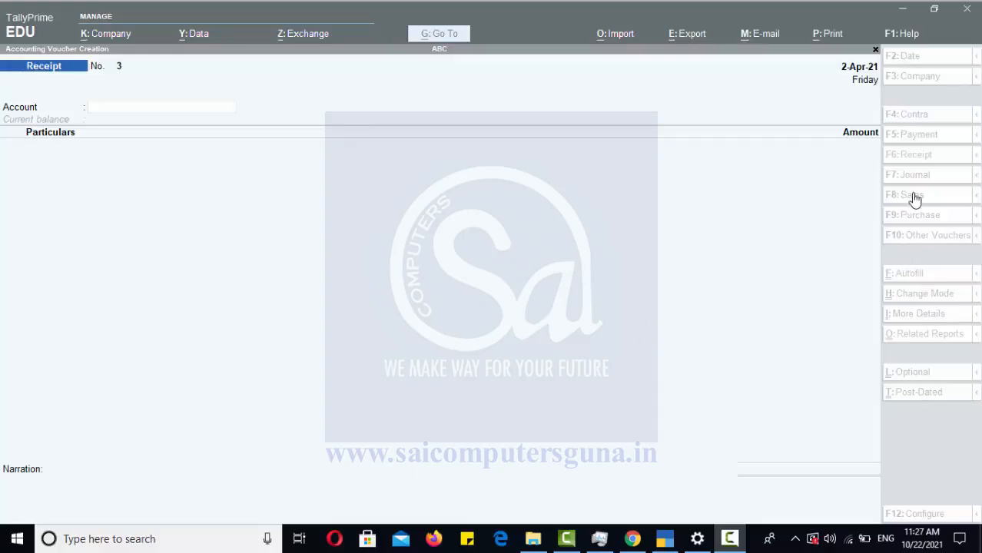
# Start a payment voucher and choose Cash as its account
pyautogui.click(918, 139)
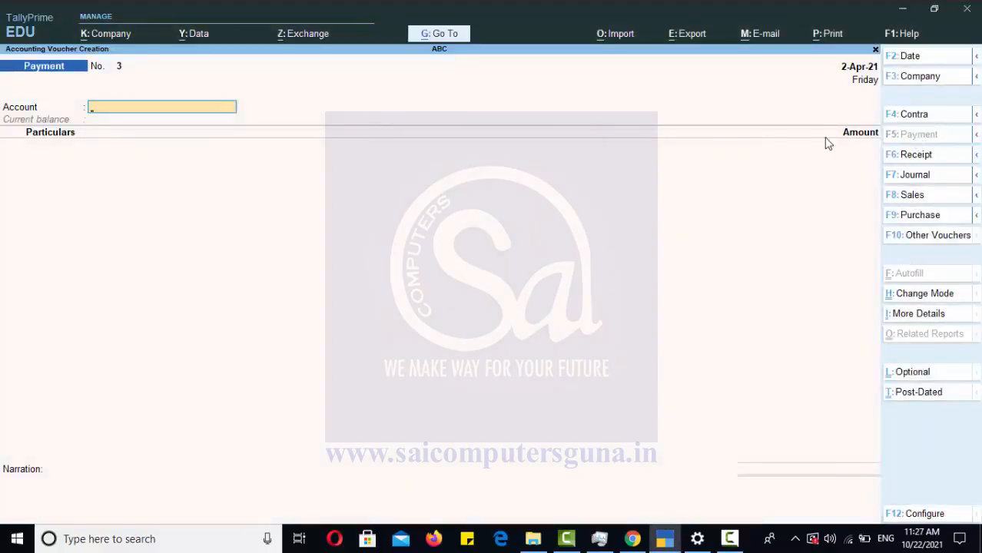
pyautogui.click(99, 107)
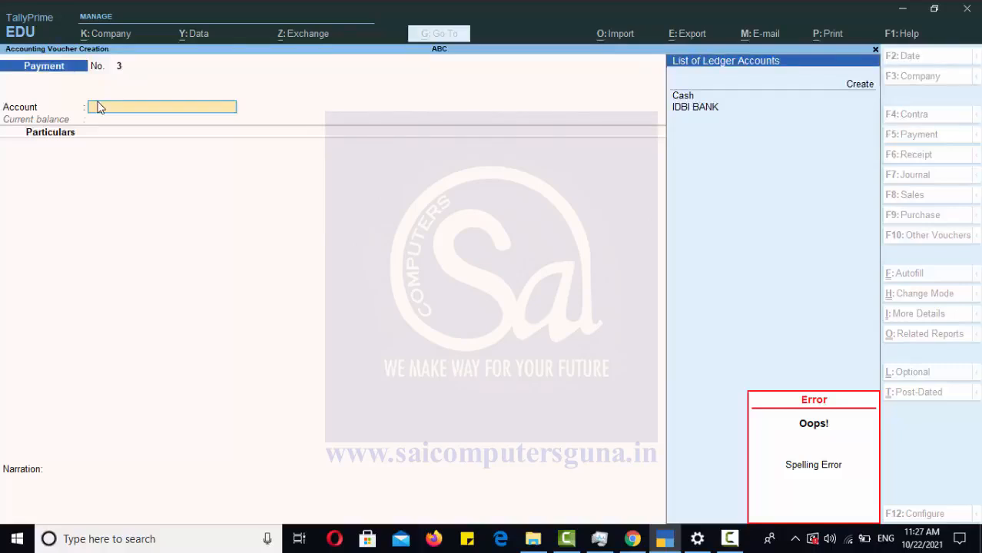
pyautogui.click(688, 99)
pyautogui.click(685, 97)
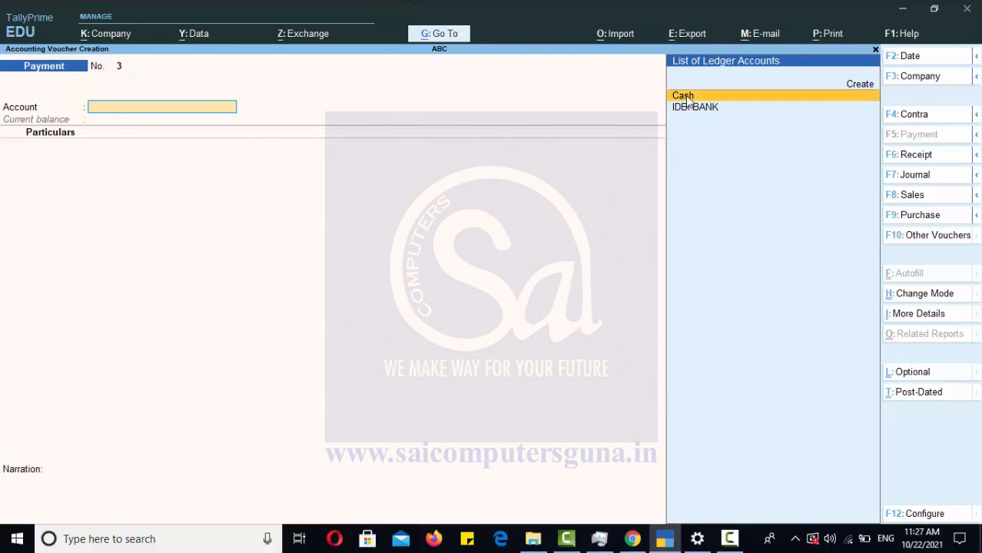
pyautogui.click(689, 99)
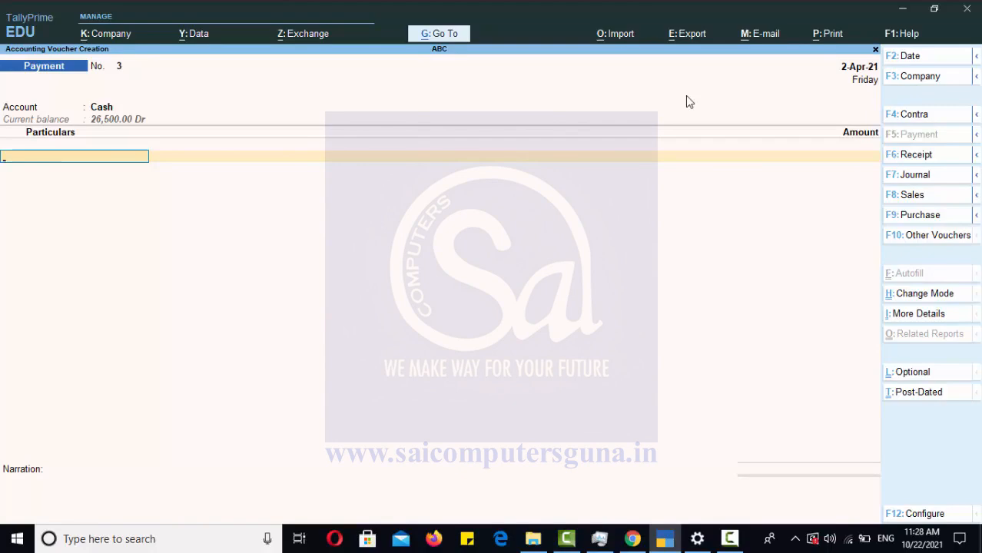
# Create the ledger OCTROI EXP under Direct Expenses from the voucher's particulars, with ledger type Not Applicable and no bank details
pyautogui.write('o')
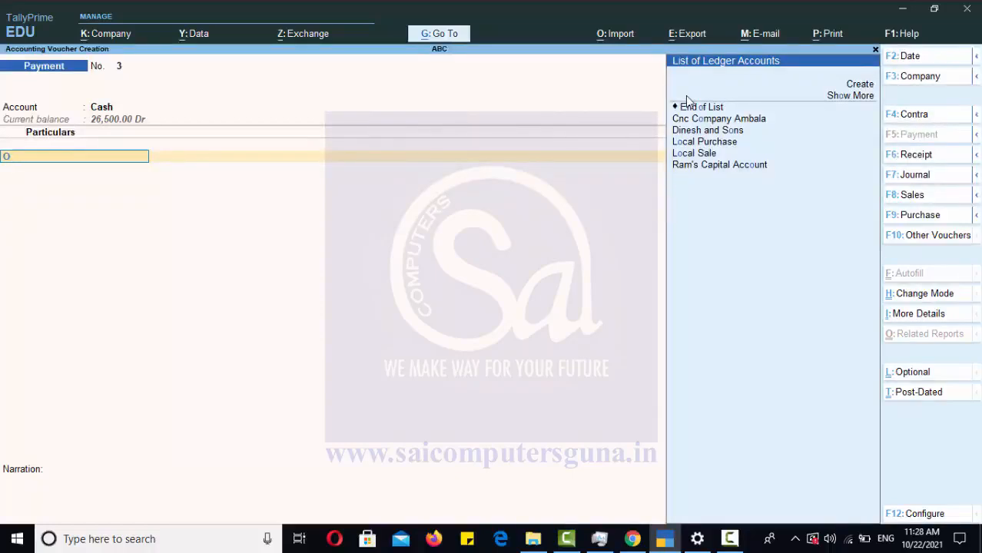
pyautogui.click(859, 84)
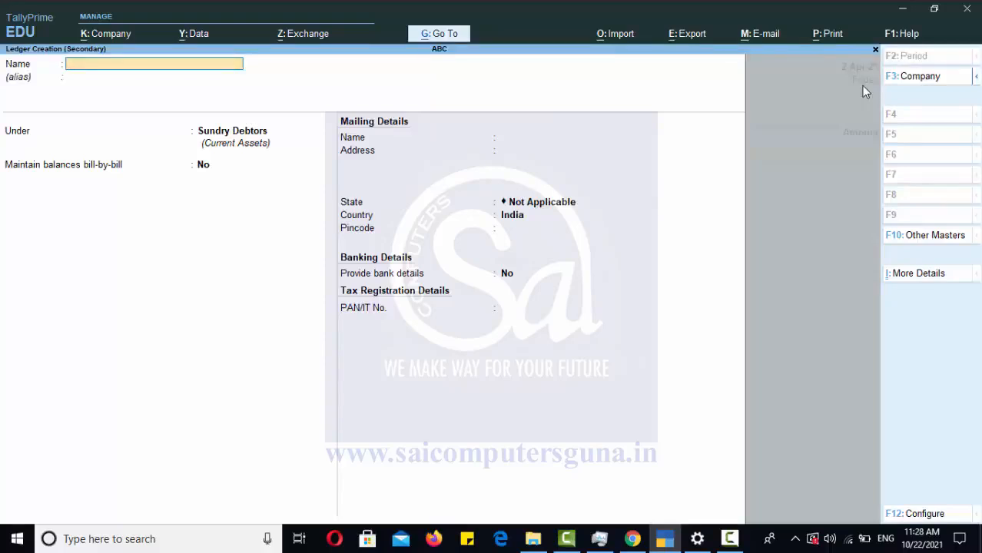
pyautogui.write('OCTROI EXP')
pyautogui.press('Return')
pyautogui.press('Return')
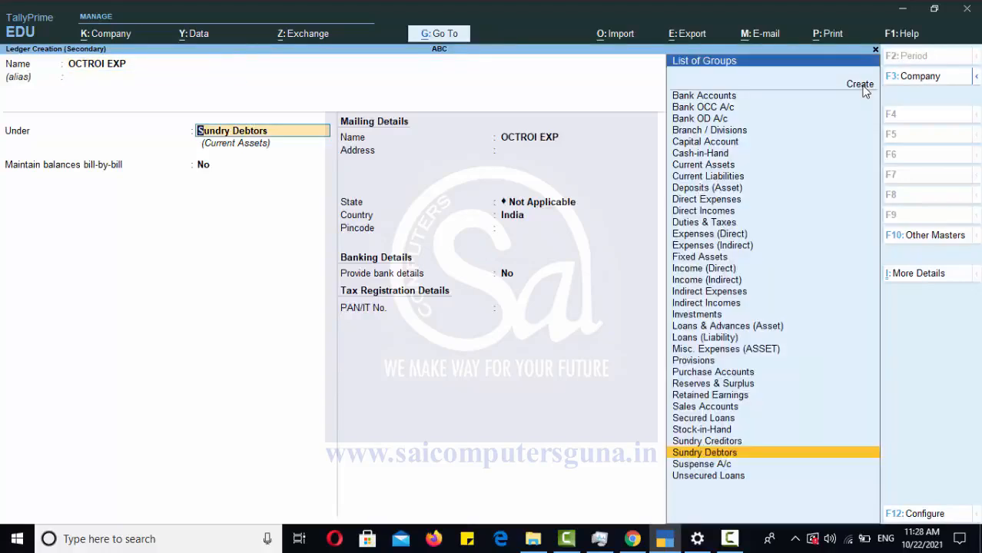
pyautogui.write('di')
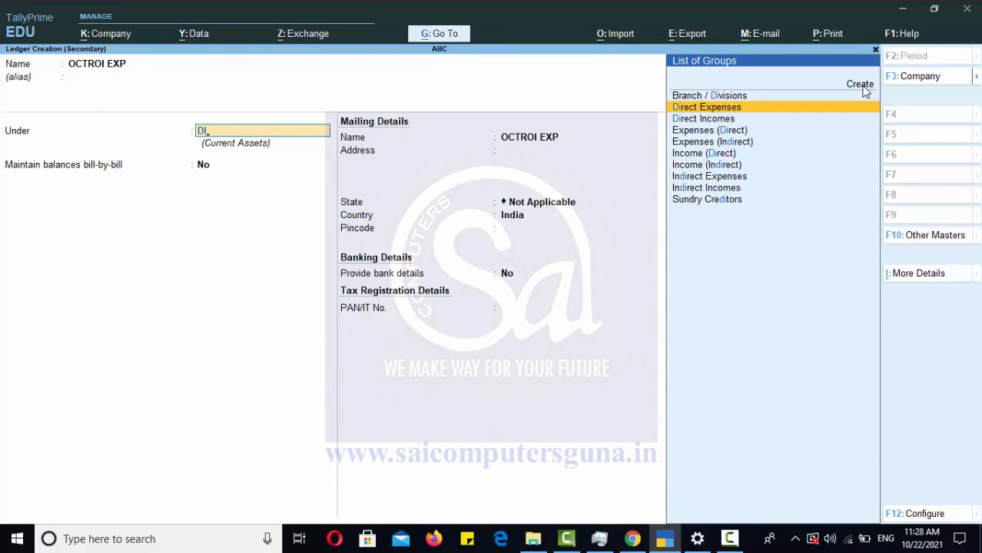
pyautogui.press('Return')
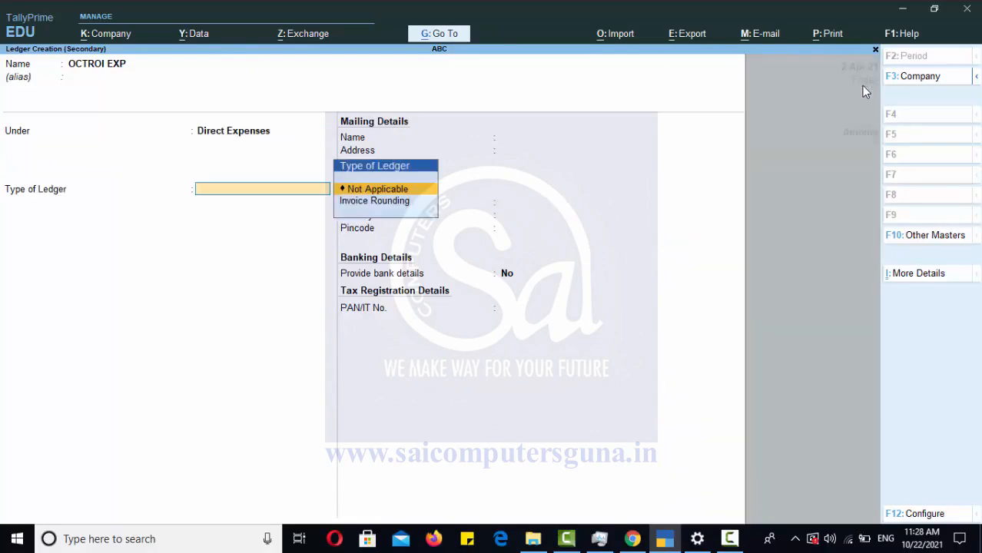
pyautogui.press('Return')
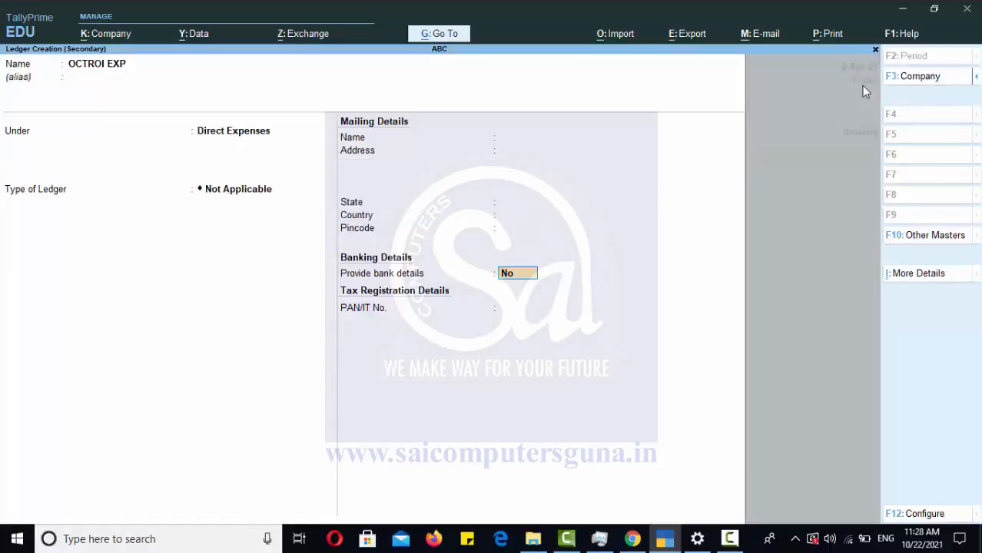
pyautogui.press('Return')
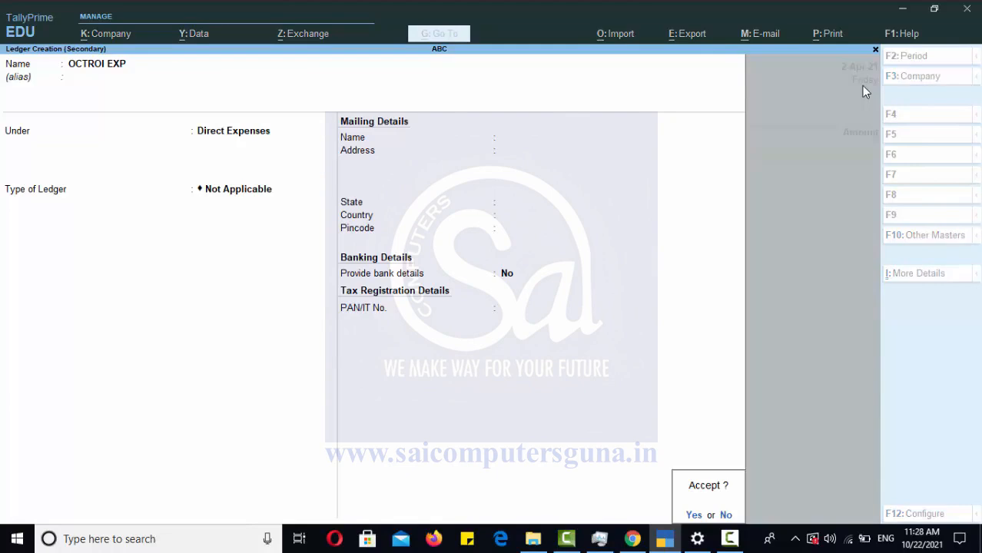
pyautogui.press('Return')
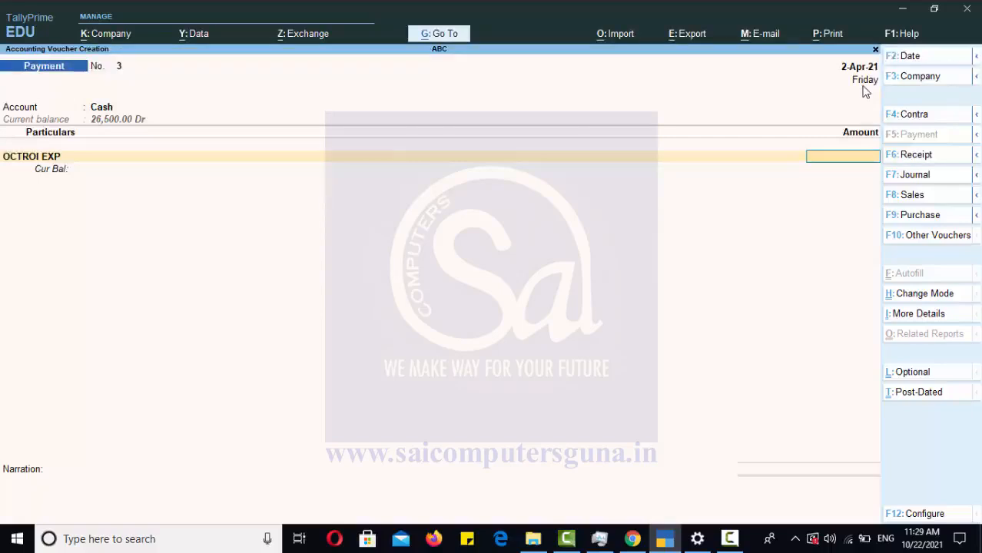
# Enter 1600 as the octroi expense amount and save the payment voucher without a narration
pyautogui.write('1600')
pyautogui.press('Return')
pyautogui.press('Return')
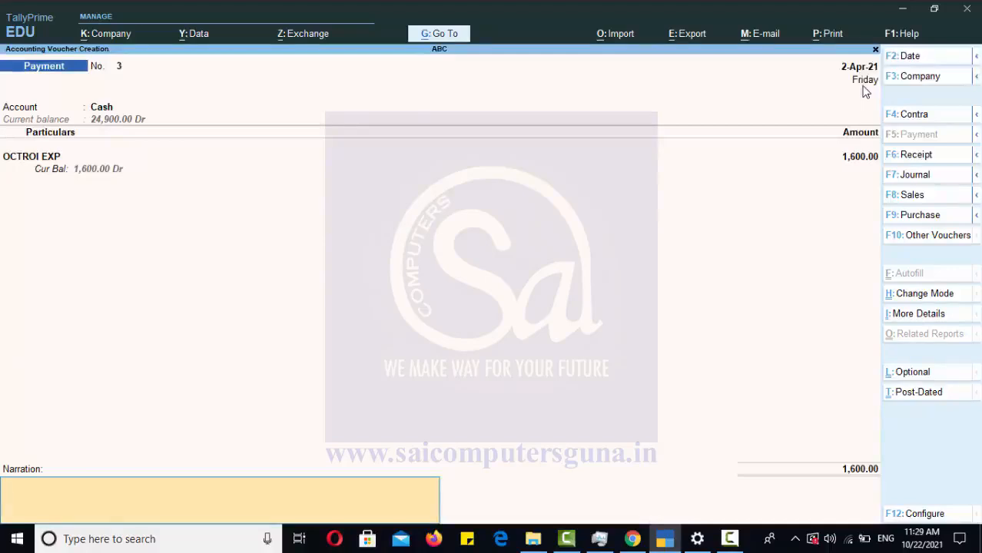
pyautogui.press('Return')
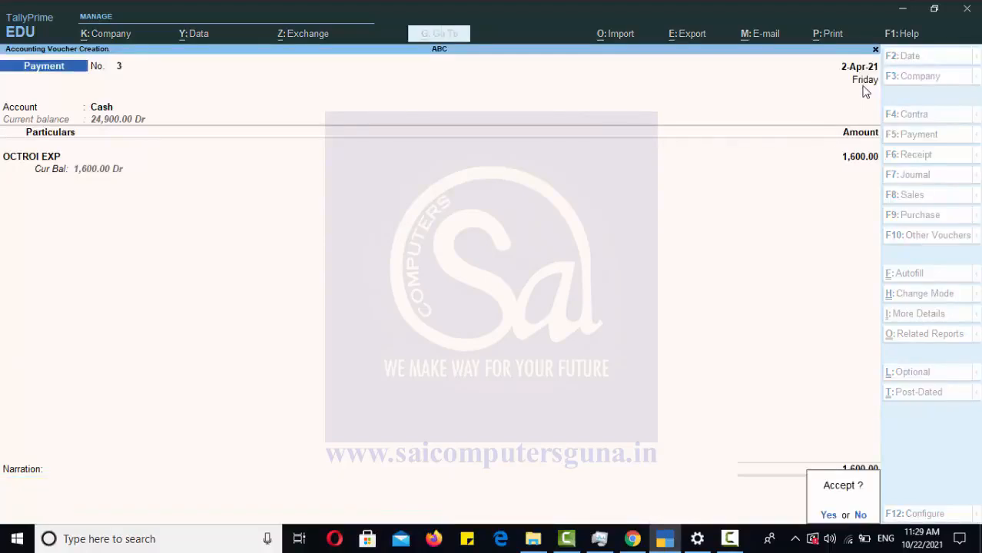
pyautogui.press('Return')
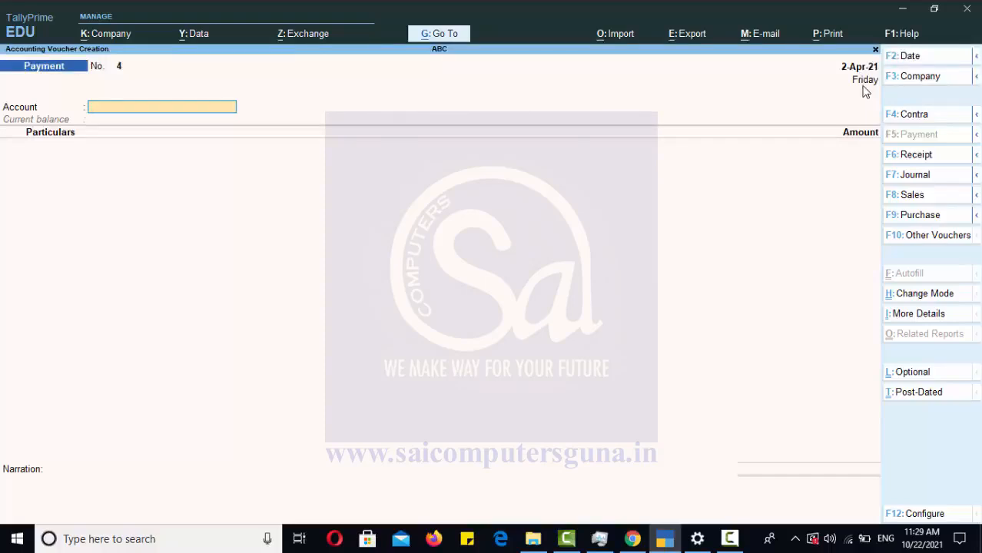
# Check the telephone expenses entry in the transaction list, and set the new payment voucher's account to IDBI BANK
pyautogui.hotkey('alt', 'Tab')
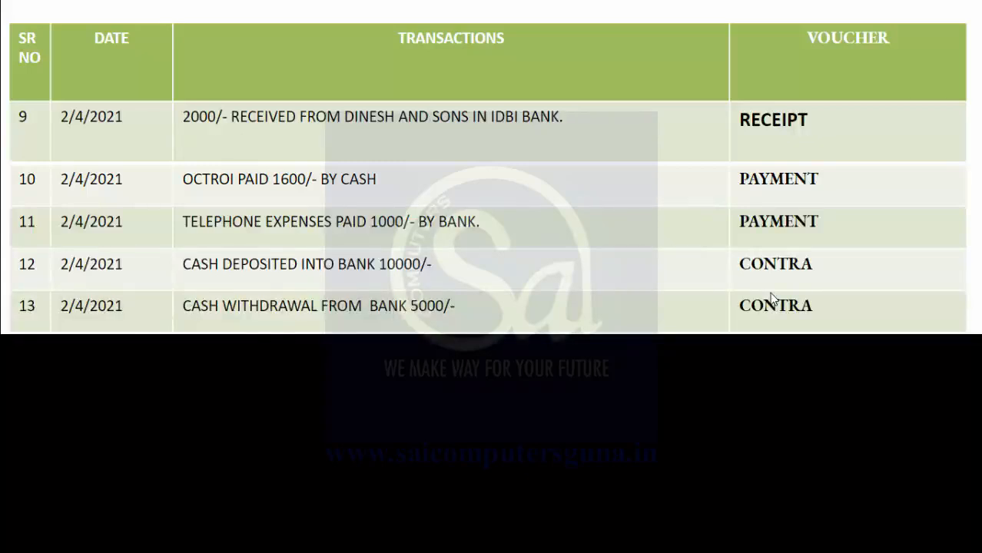
pyautogui.hotkey('alt', 'Tab')
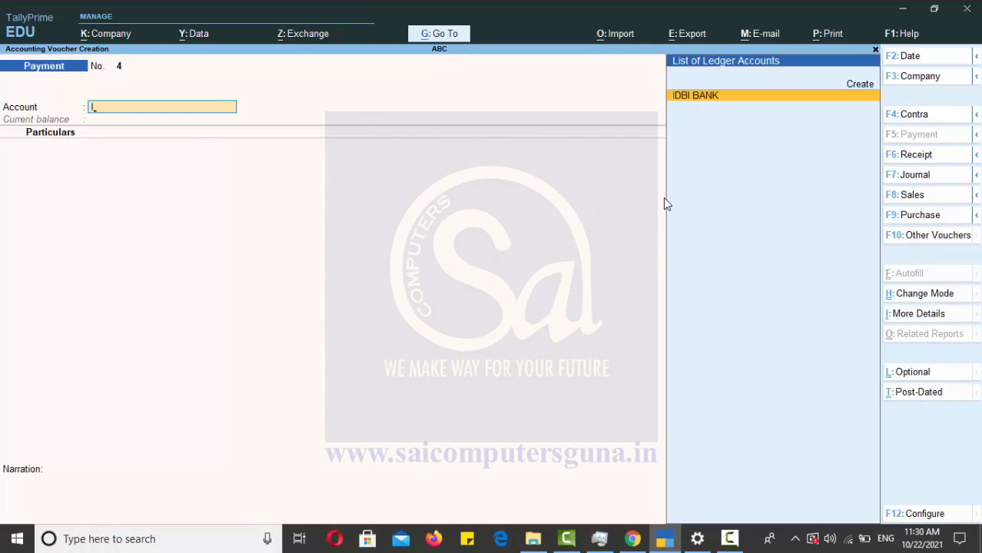
pyautogui.press('Return')
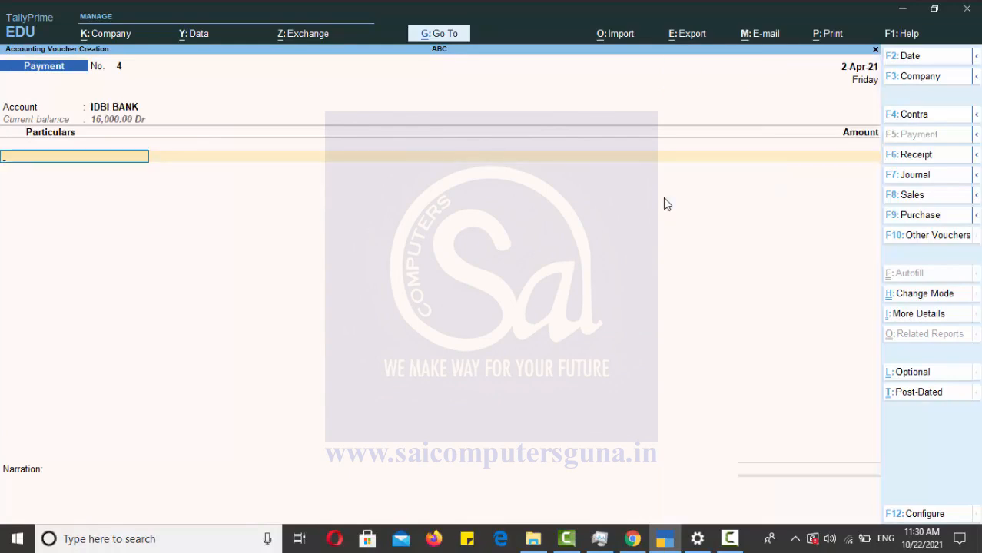
# Create the ledger TELEPHONE EXP under Indirect Expenses from the voucher's particulars, with ledger type Not Applicable and no bank details
pyautogui.press('Return')
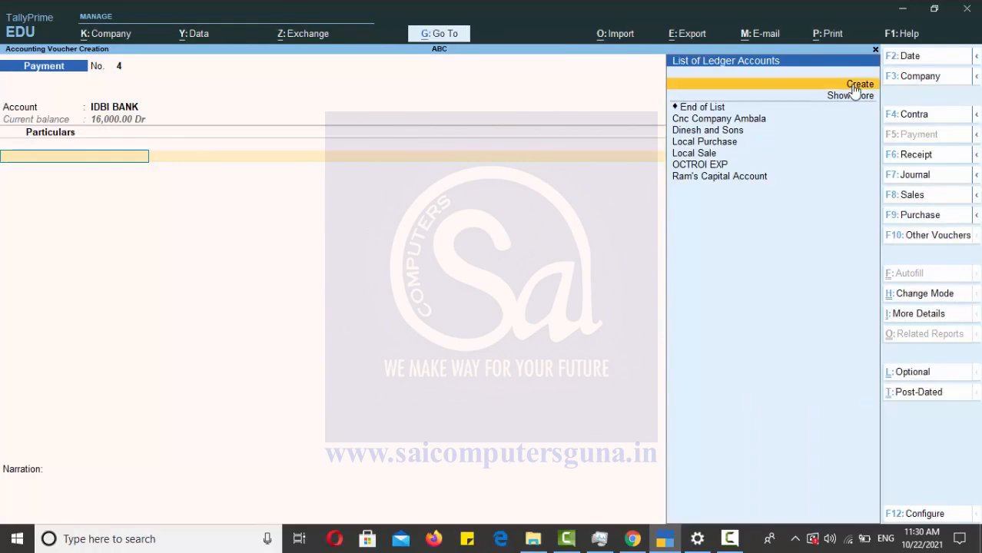
pyautogui.click(855, 86)
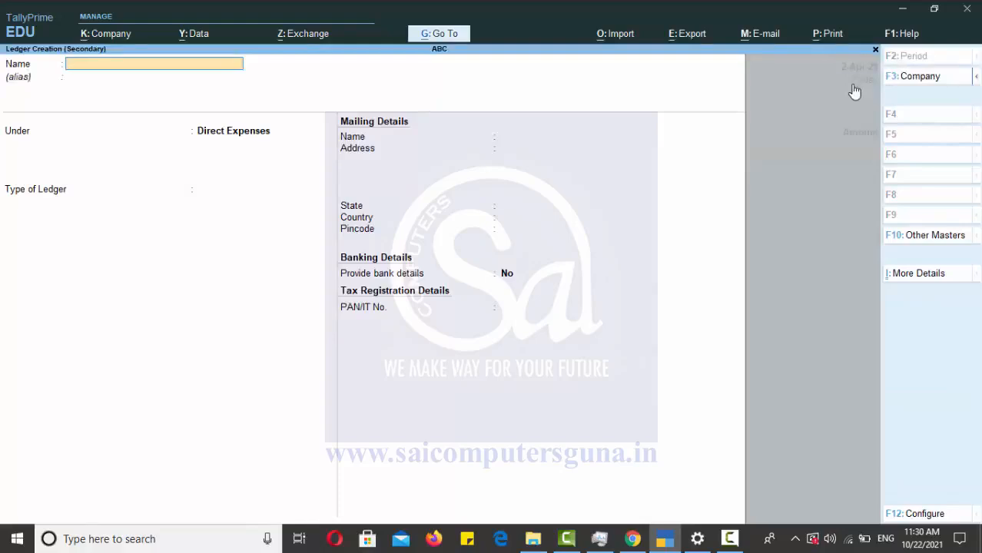
pyautogui.write('TELEPHONE EXP')
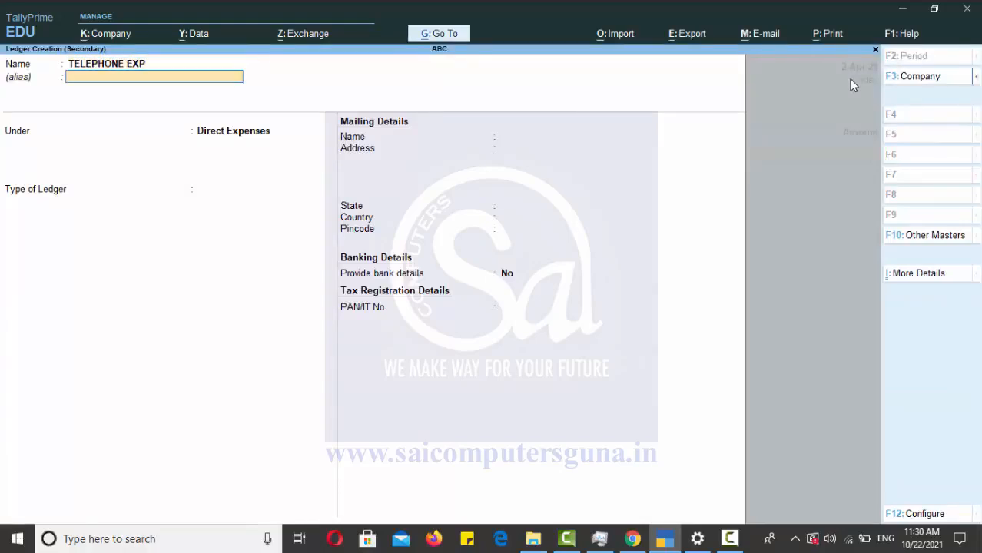
pyautogui.press('Return')
pyautogui.write('IN')
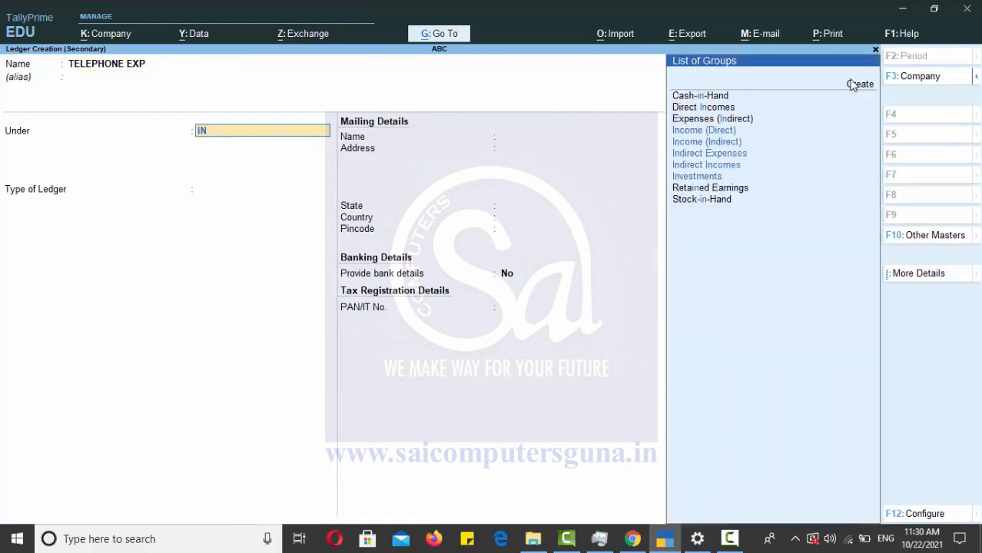
pyautogui.press('Down')
pyautogui.press('Down')
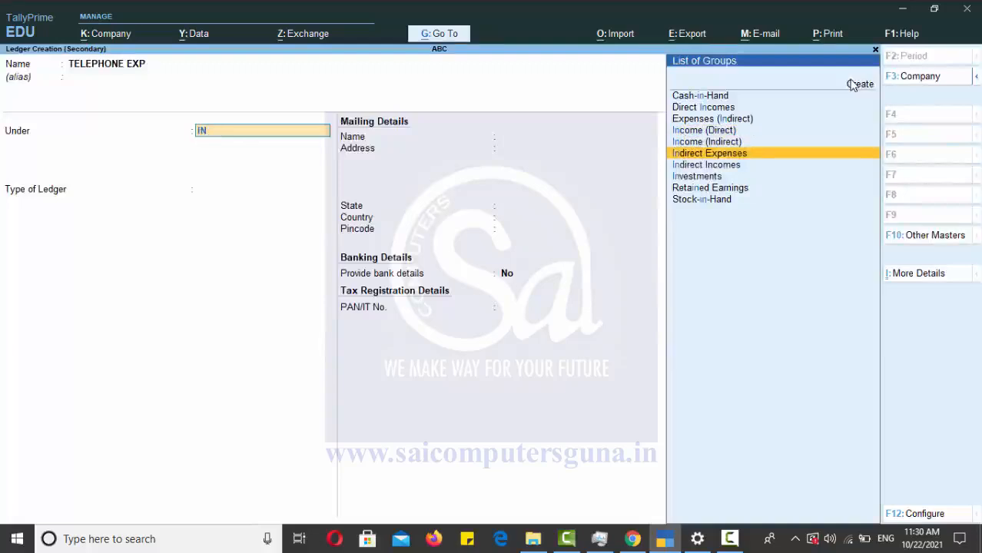
pyautogui.press('Return')
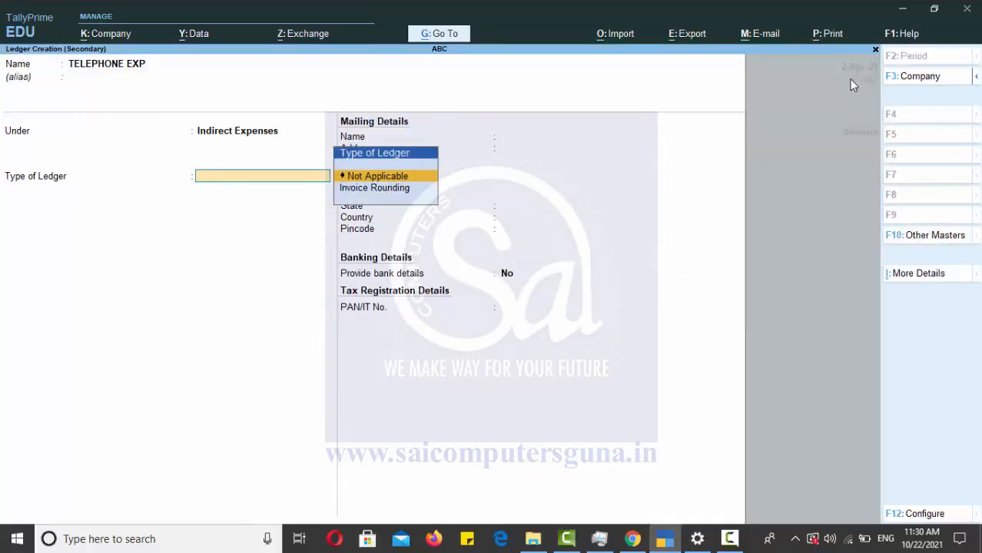
pyautogui.press('Return')
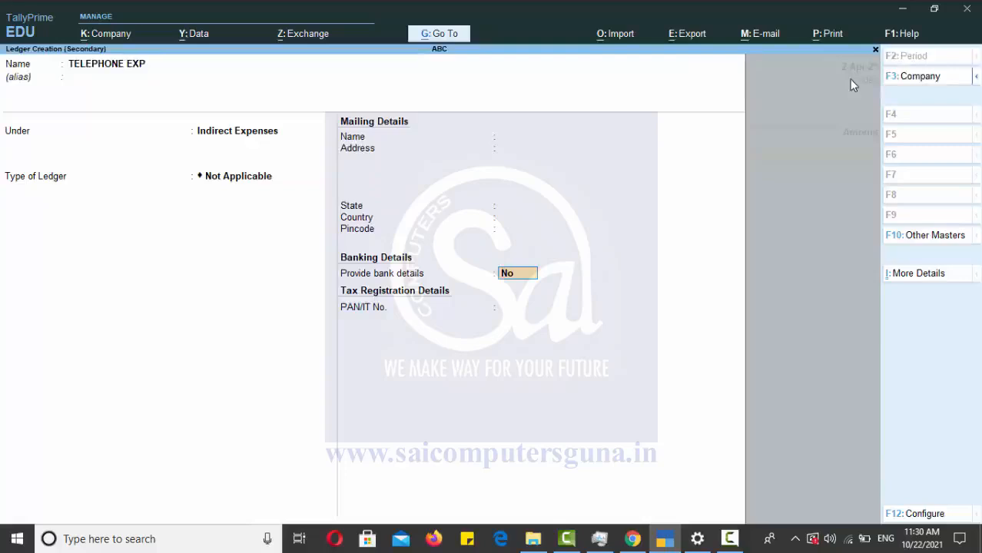
pyautogui.press('Return')
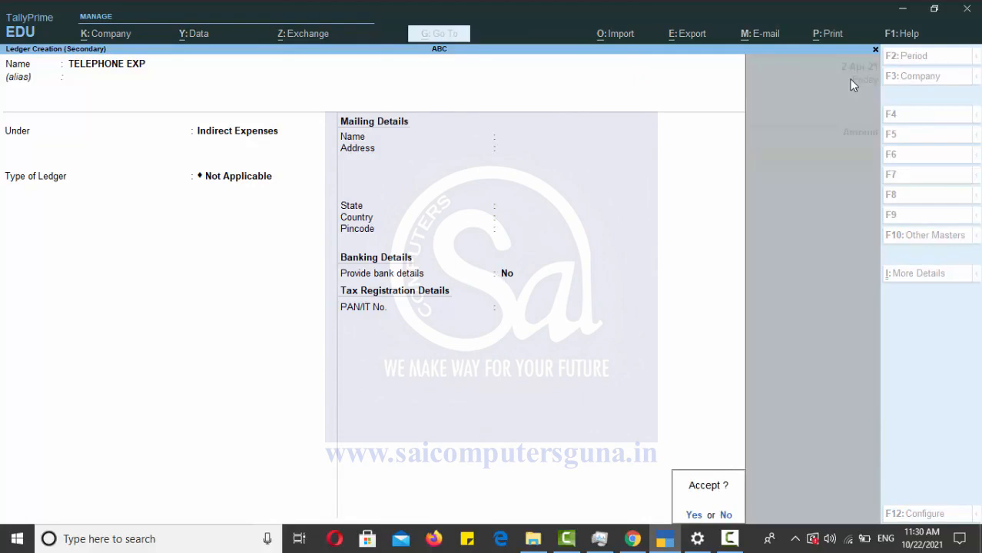
pyautogui.press('Return')
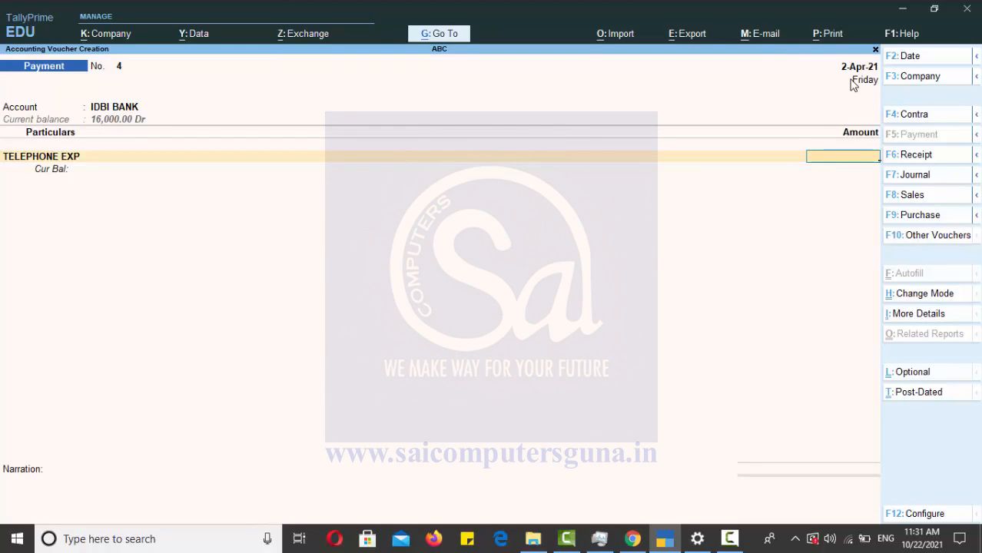
# Enter 1000 as the telephone expense amount and proceed to the IDBI BANK allocation
pyautogui.write('1000')
pyautogui.press('Return')
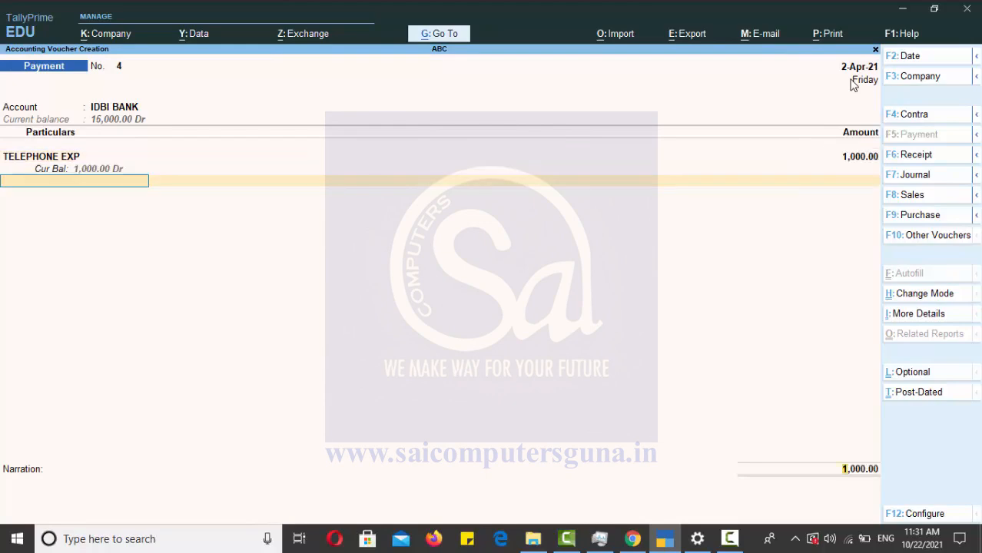
pyautogui.press('Return')
pyautogui.press('Return')
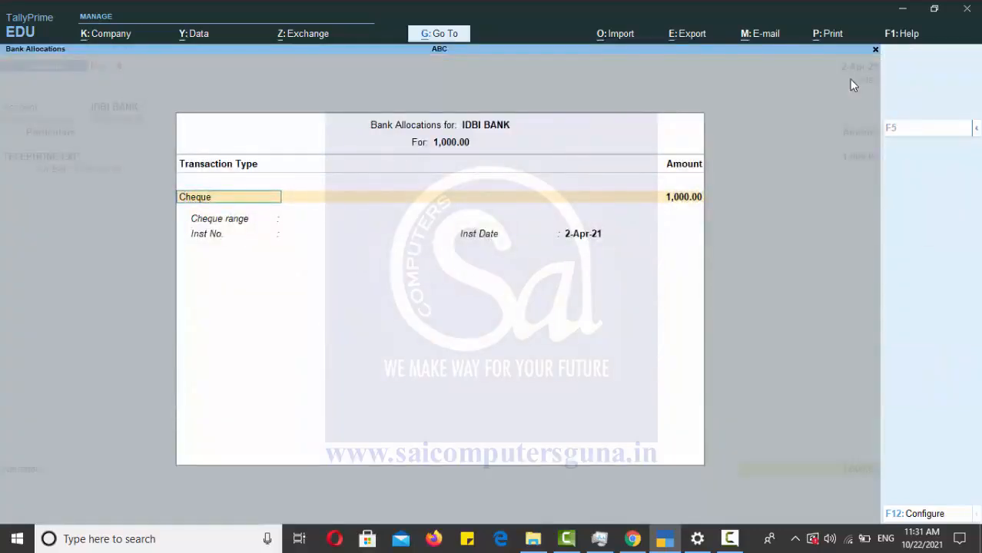
# Allocate the bank payment as Cheque with range Not Applicable, fill in the instrument number, save the voucher and quit voucher entry
pyautogui.press('Return')
pyautogui.press('Return')
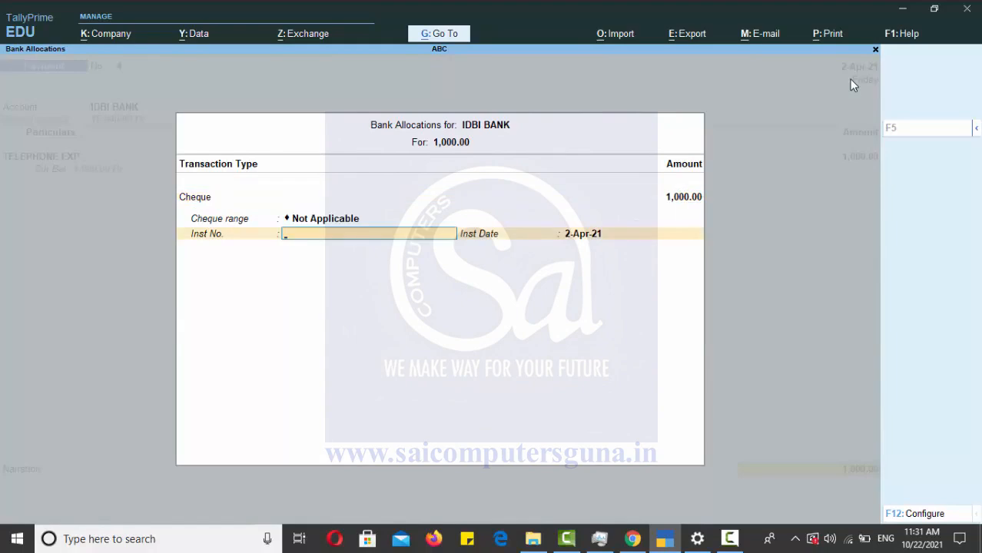
pyautogui.write('IDBI')
pyautogui.write('00121')
pyautogui.press('Return')
pyautogui.press('Return')
pyautogui.press('Return')
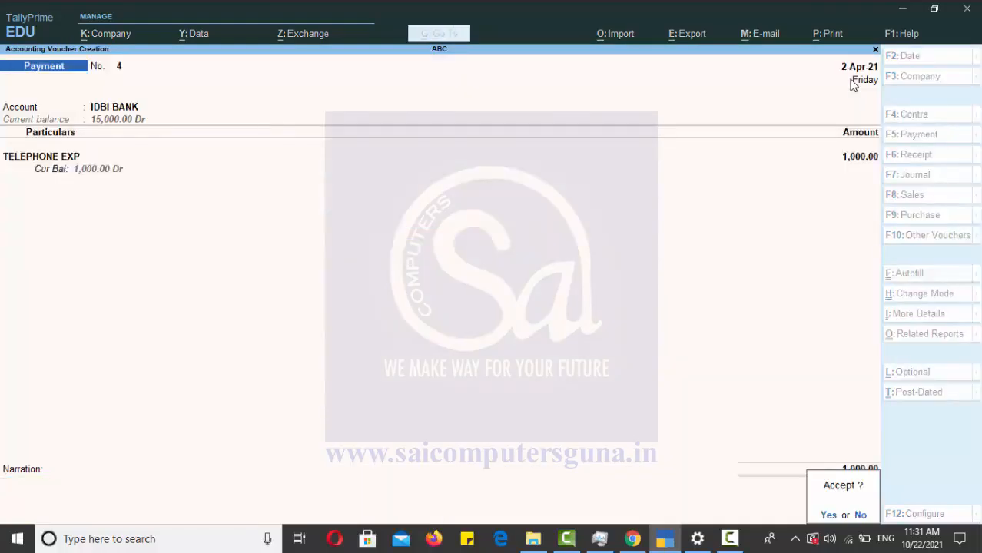
pyautogui.press('y')
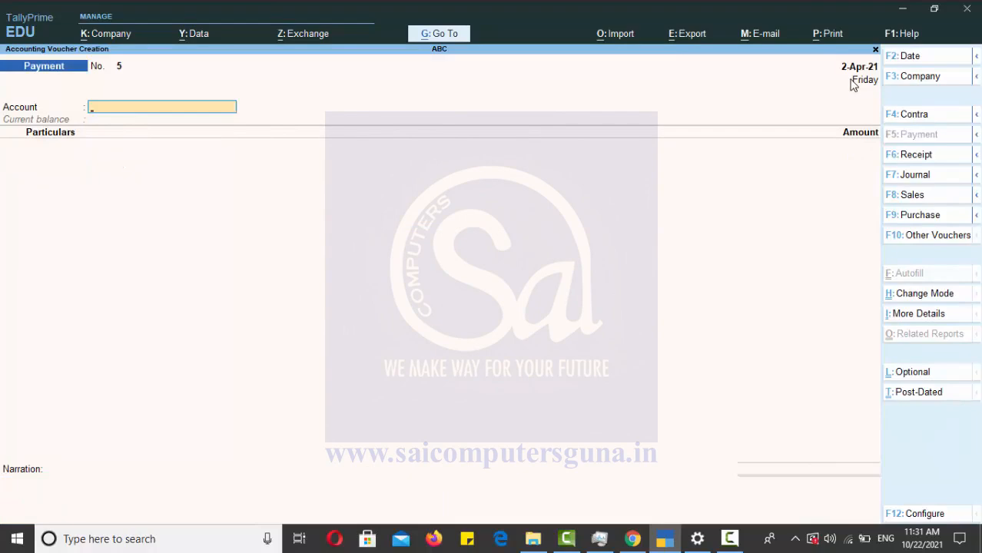
pyautogui.press('Escape')
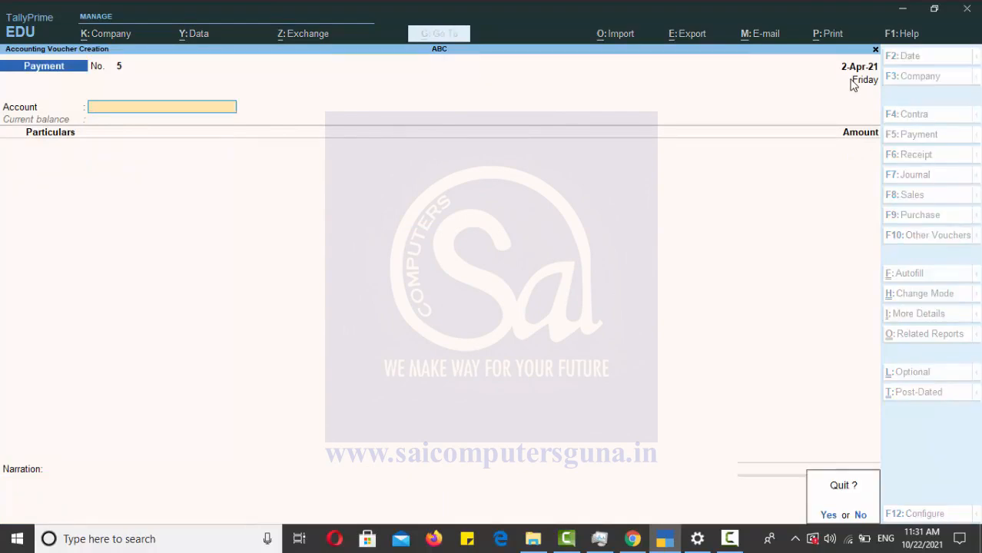
pyautogui.press('y')
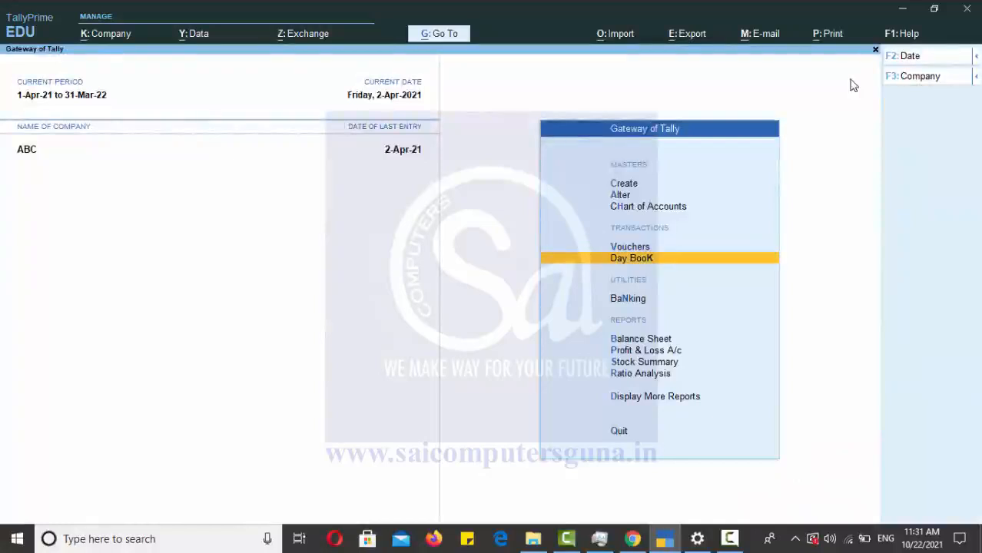
# Open the Day Book and review the OCTROI EXP and TELEPHONE EXP payment entries
pyautogui.press('Return')
pyautogui.press('Down')
pyautogui.press('Down')
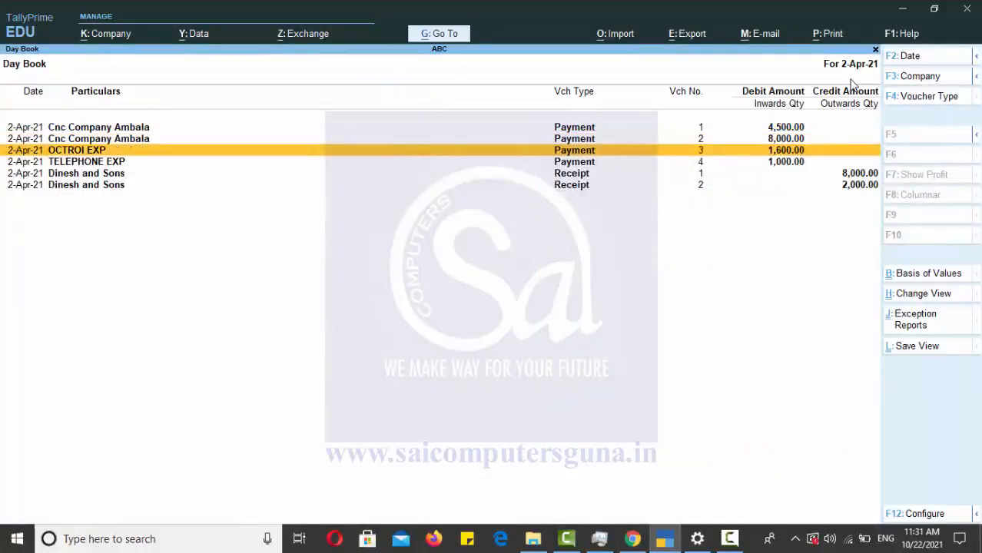
pyautogui.press('Down')
pyautogui.press('Up')
pyautogui.press('Down')
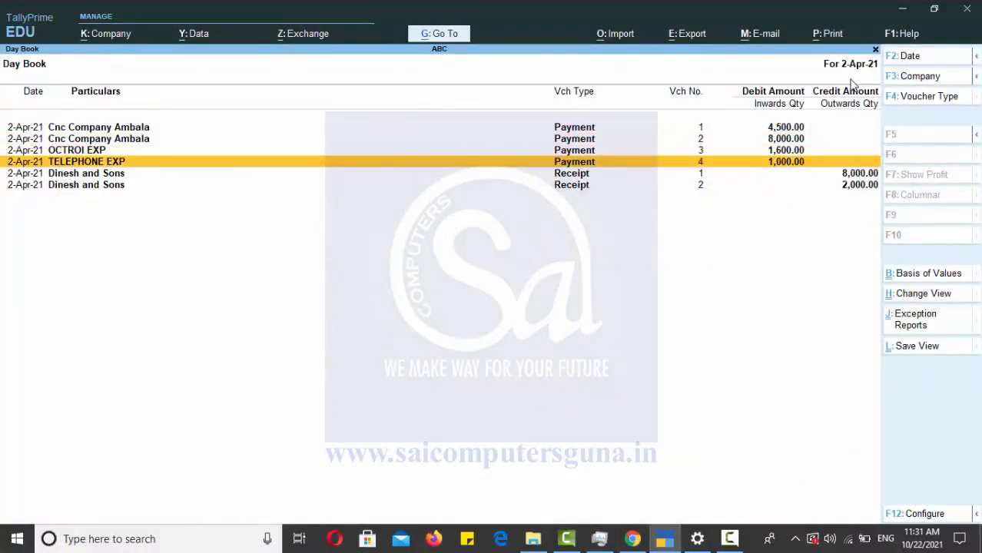
pyautogui.press('Up')
pyautogui.press('Down')
pyautogui.press('Up')
pyautogui.press('Down')
pyautogui.press('Up')
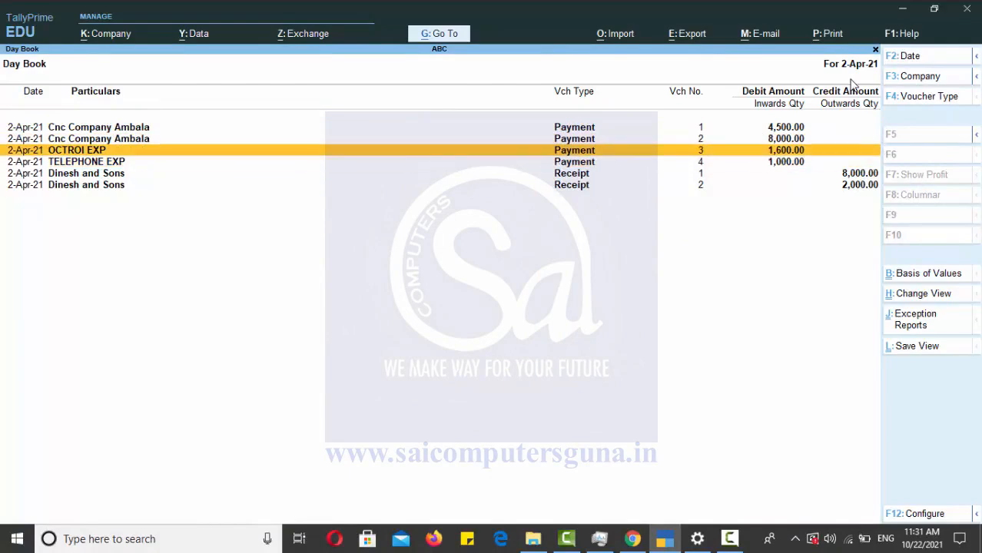
pyautogui.press('Down')
pyautogui.press('Up')
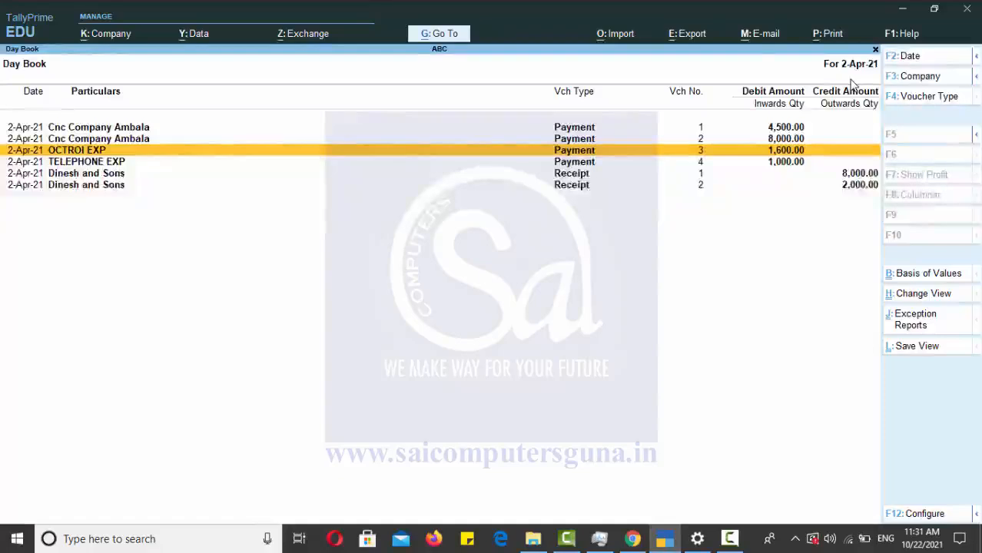